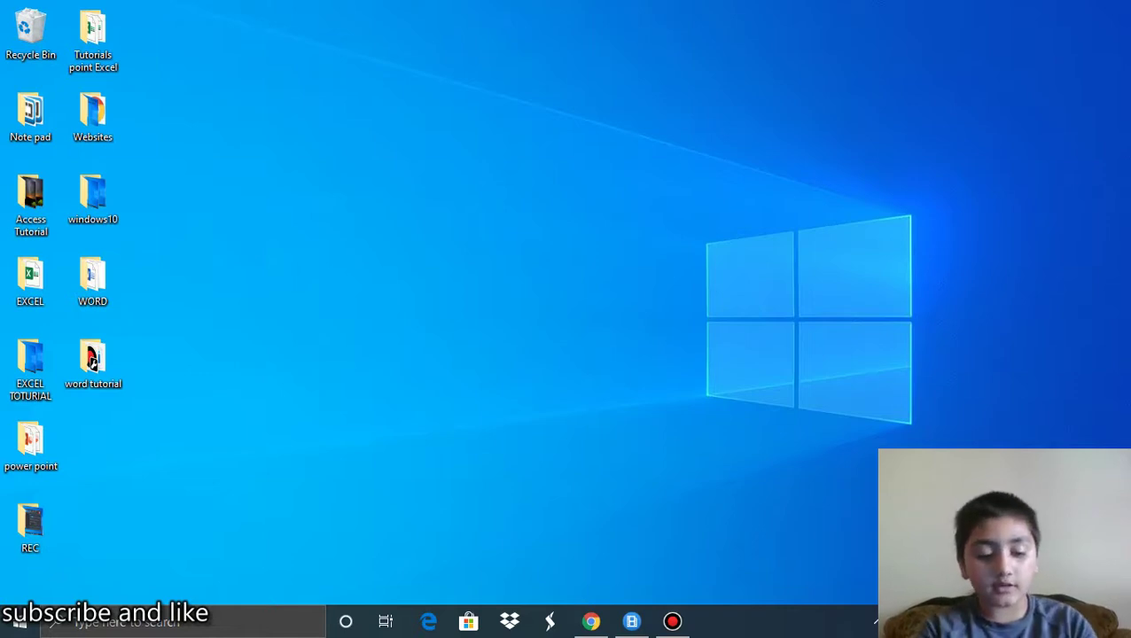
# Step: Open the Windows Start menu search
pyautogui.press('super')
# Step: Launch Word, create a new blank document and switch to the Insert tab
pyautogui.write('word')
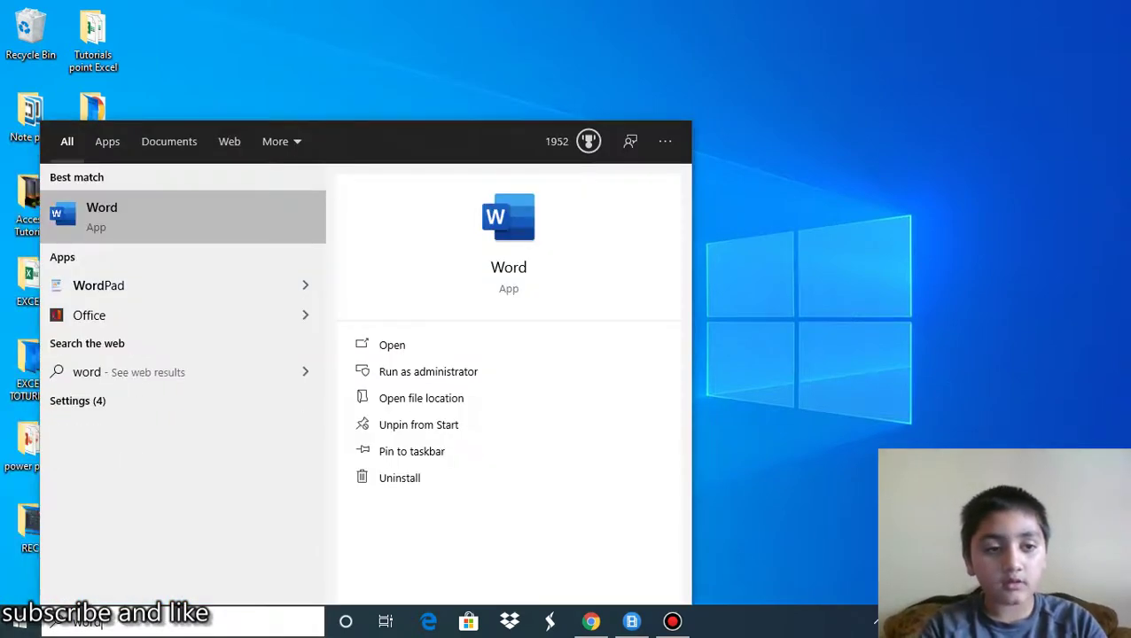
pyautogui.press('Return')
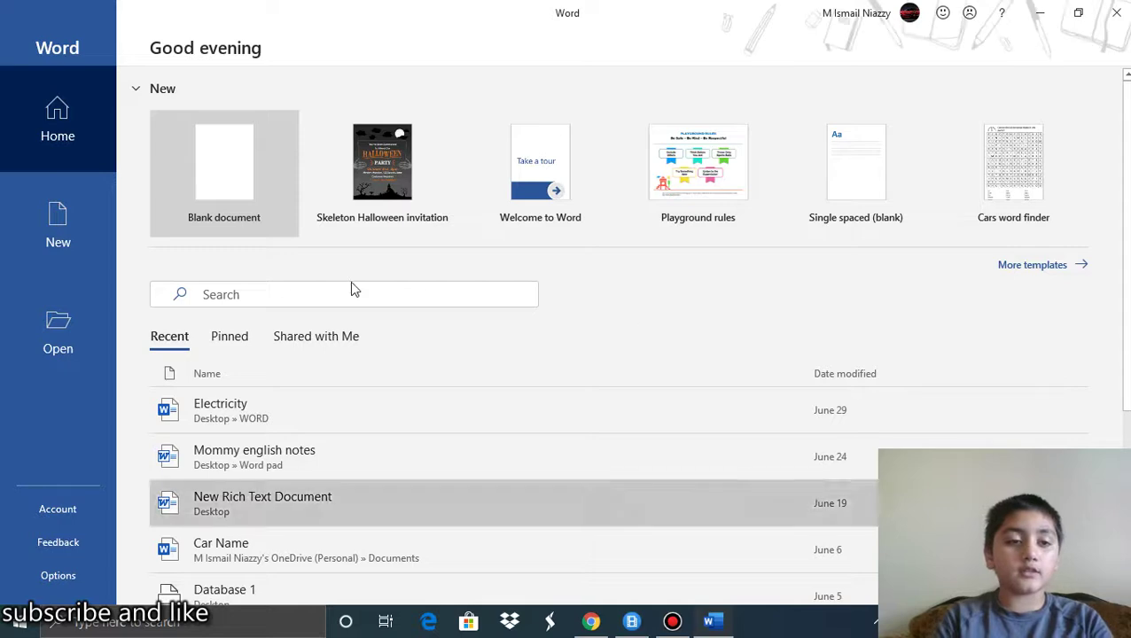
pyautogui.click(243, 124)
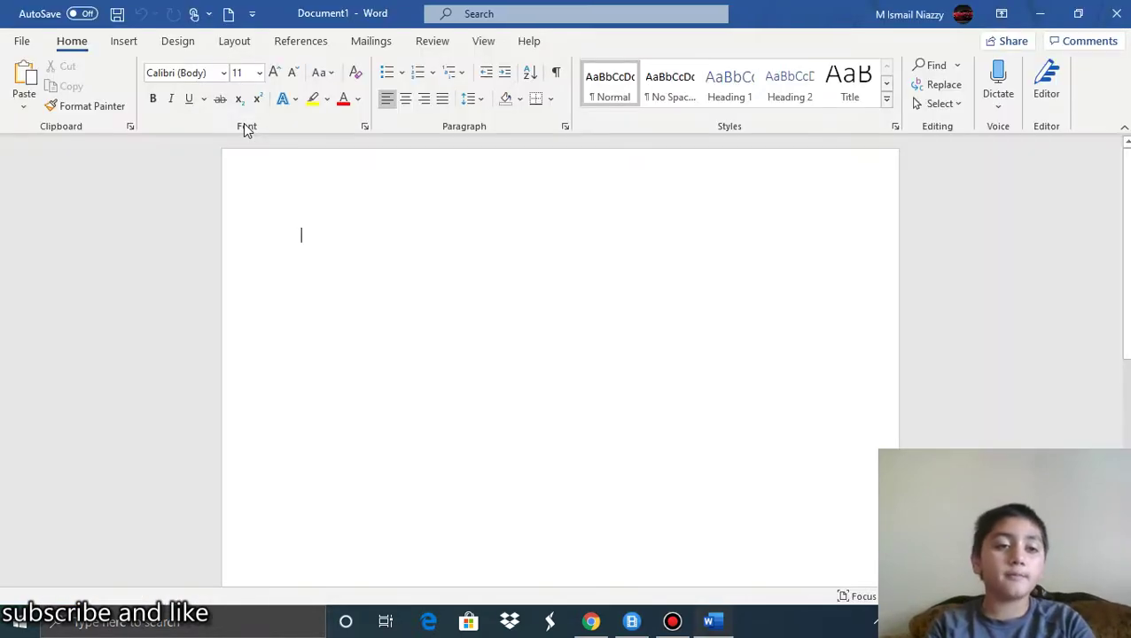
pyautogui.click(120, 51)
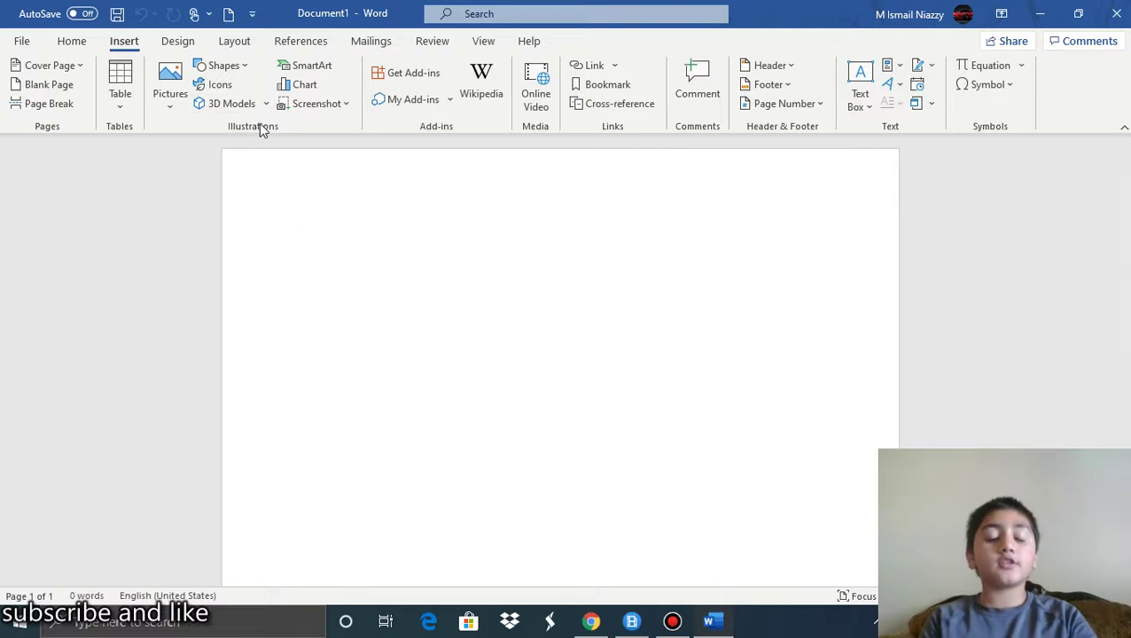
# Step: Insert the Hierarchy > Organization Chart SmartArt graphic into the document
pyautogui.click(310, 66)
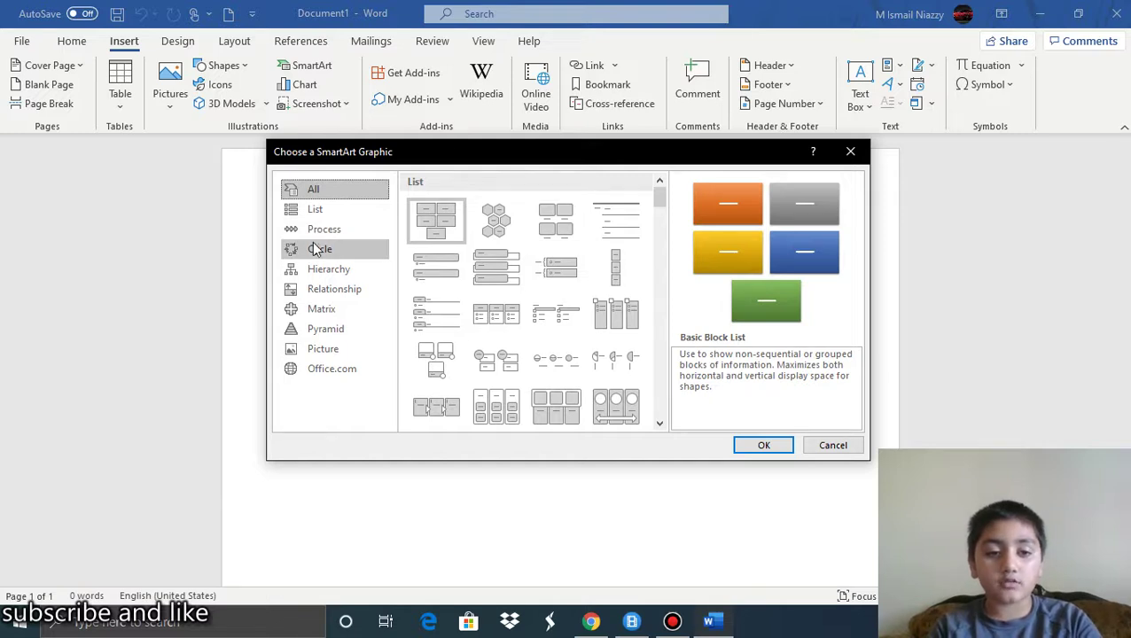
pyautogui.click(321, 270)
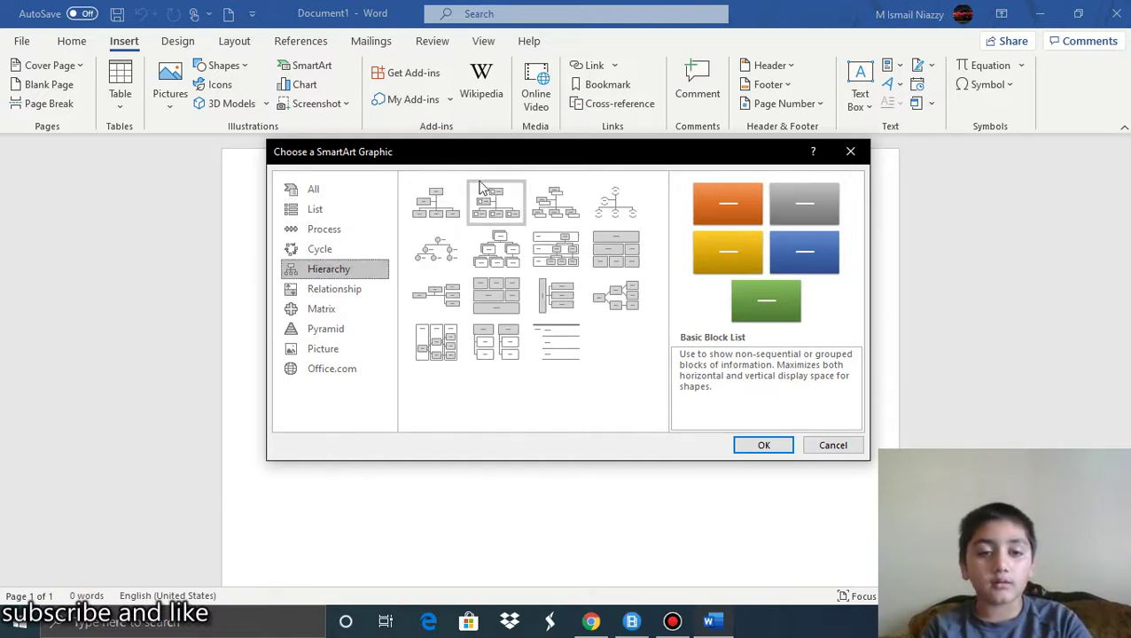
pyautogui.click(434, 209)
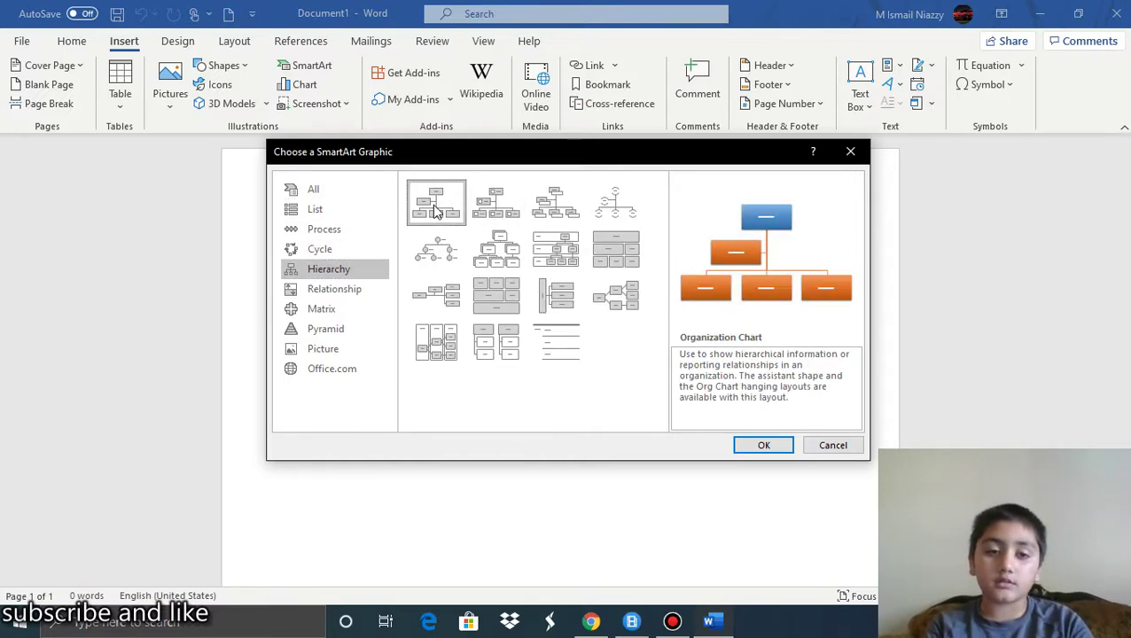
pyautogui.click(765, 446)
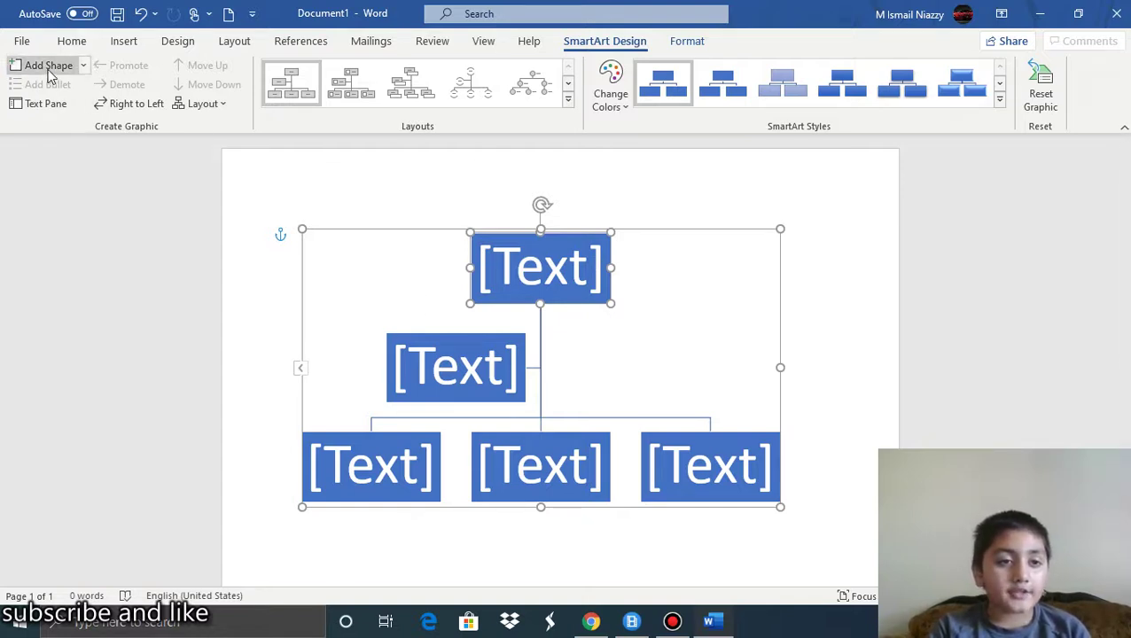
pyautogui.click(84, 66)
pyautogui.click(86, 69)
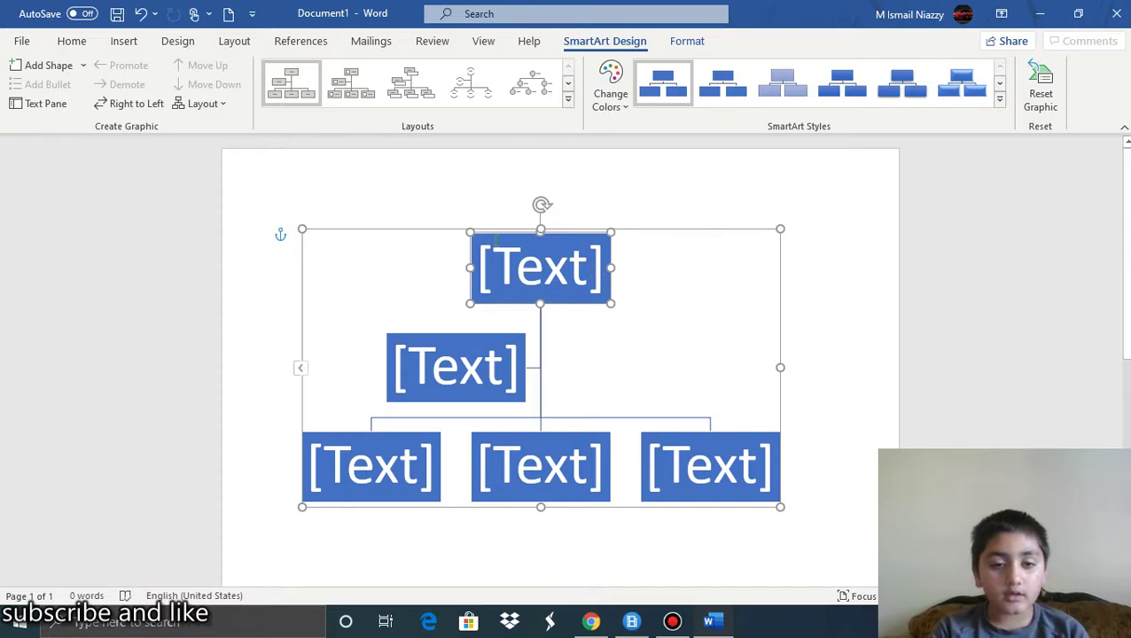
pyautogui.click(479, 337)
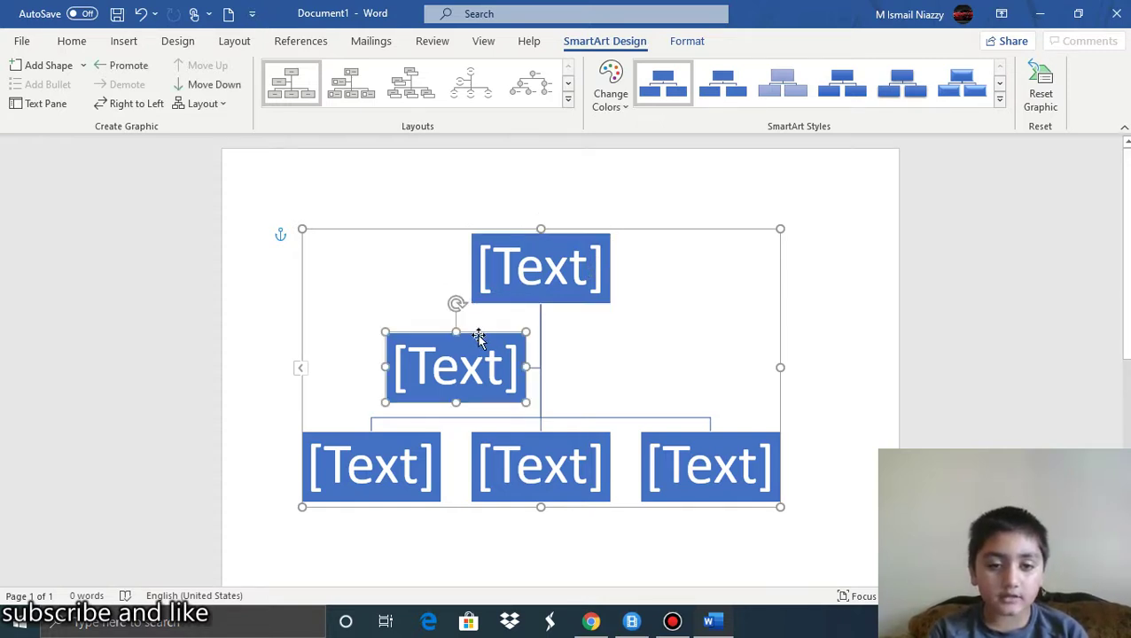
pyautogui.click(550, 237)
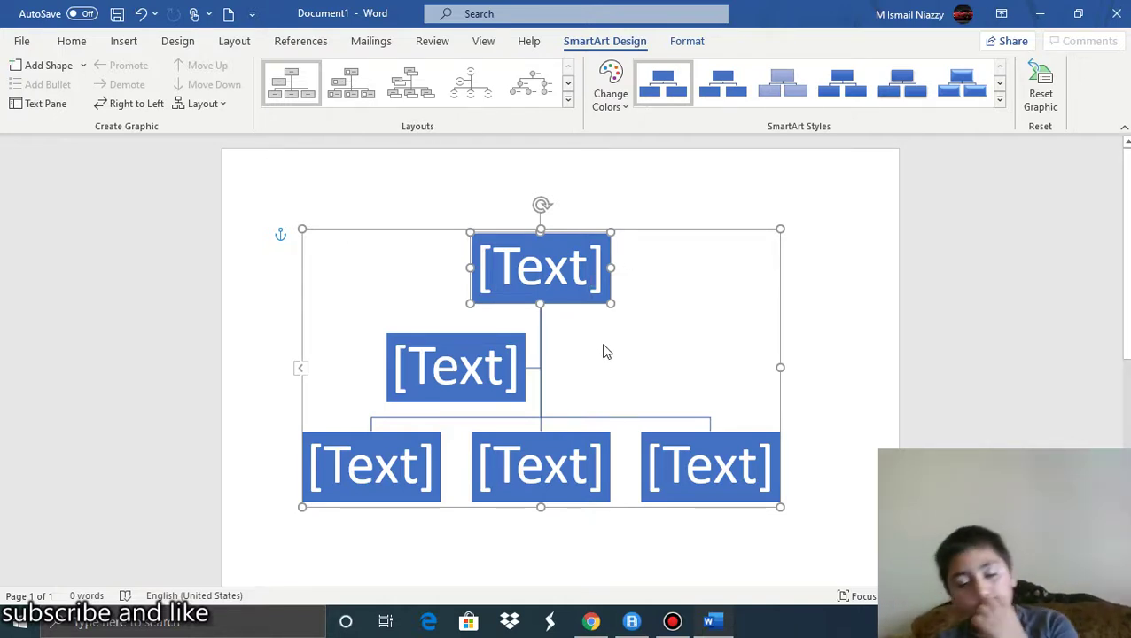
pyautogui.click(64, 76)
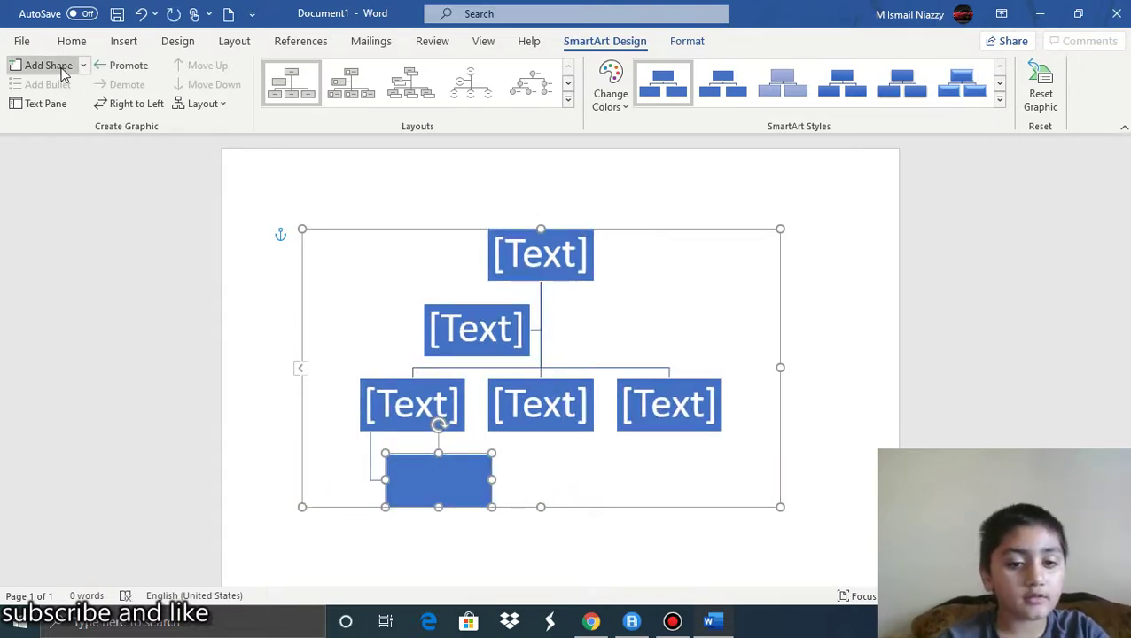
pyautogui.click(419, 524)
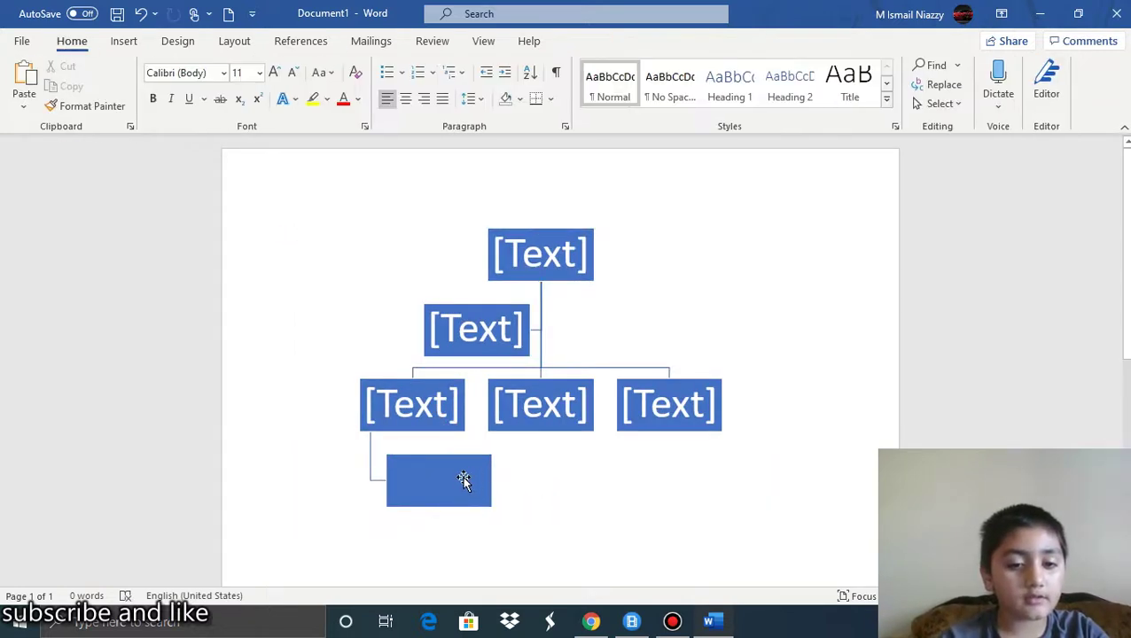
pyautogui.click(465, 480)
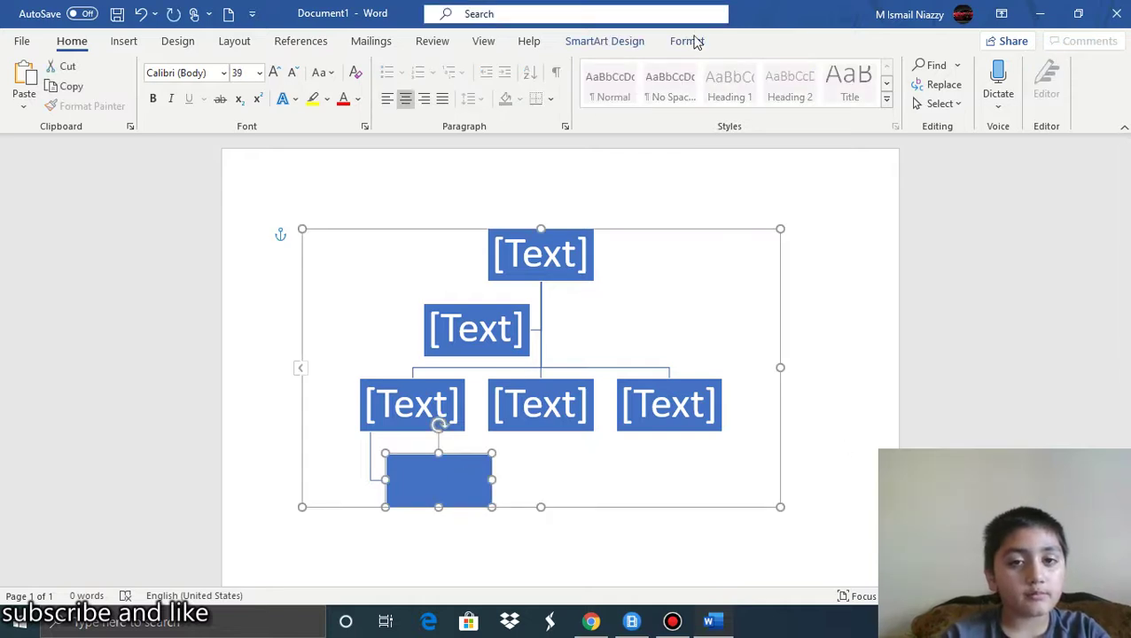
pyautogui.click(607, 42)
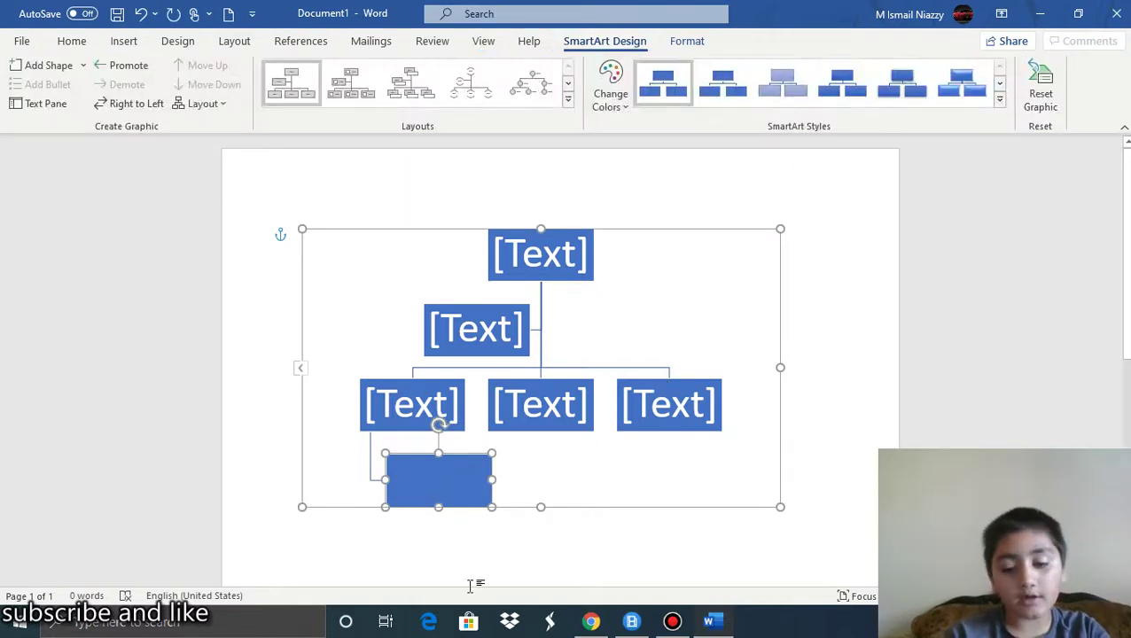
pyautogui.press('Delete')
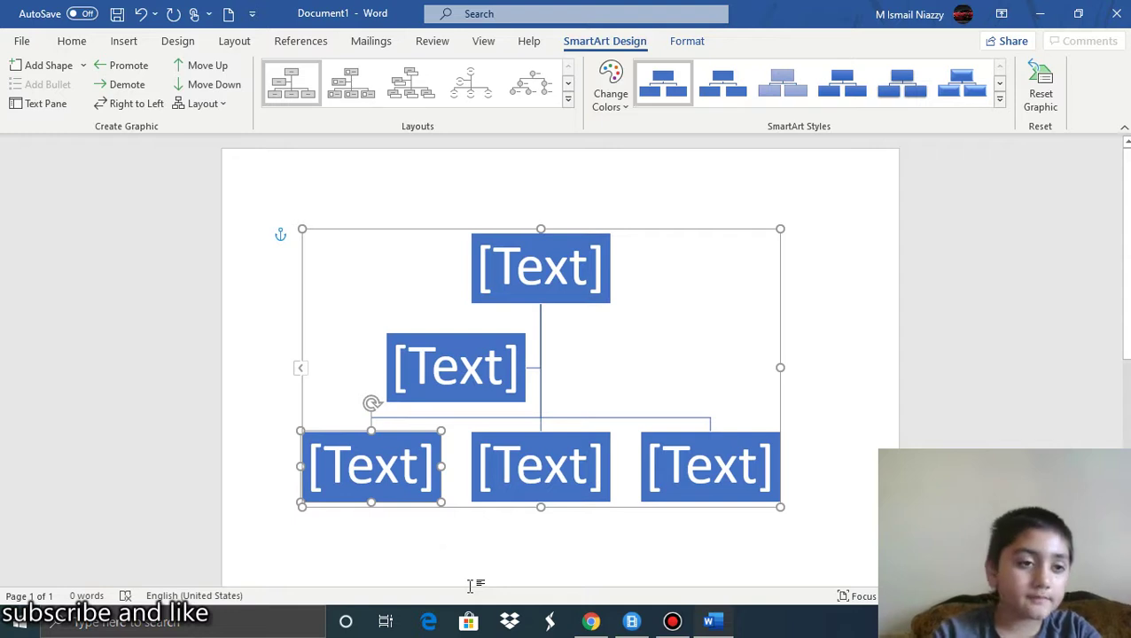
# Step: Add a box under the bottom-left box, then delete that stray box
pyautogui.click(84, 67)
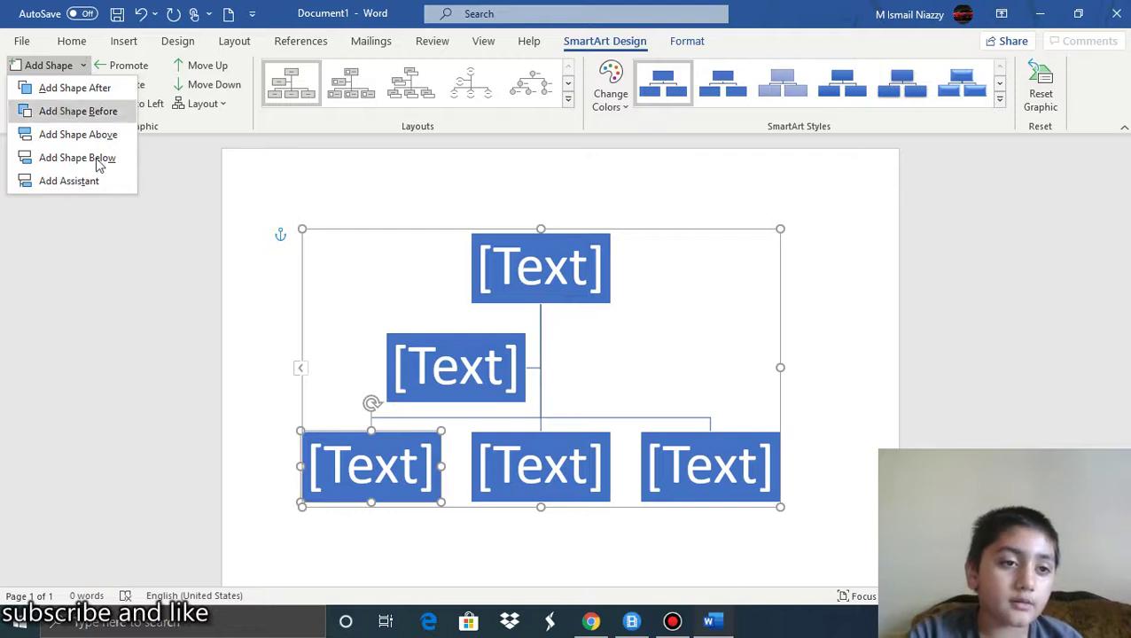
pyautogui.click(567, 249)
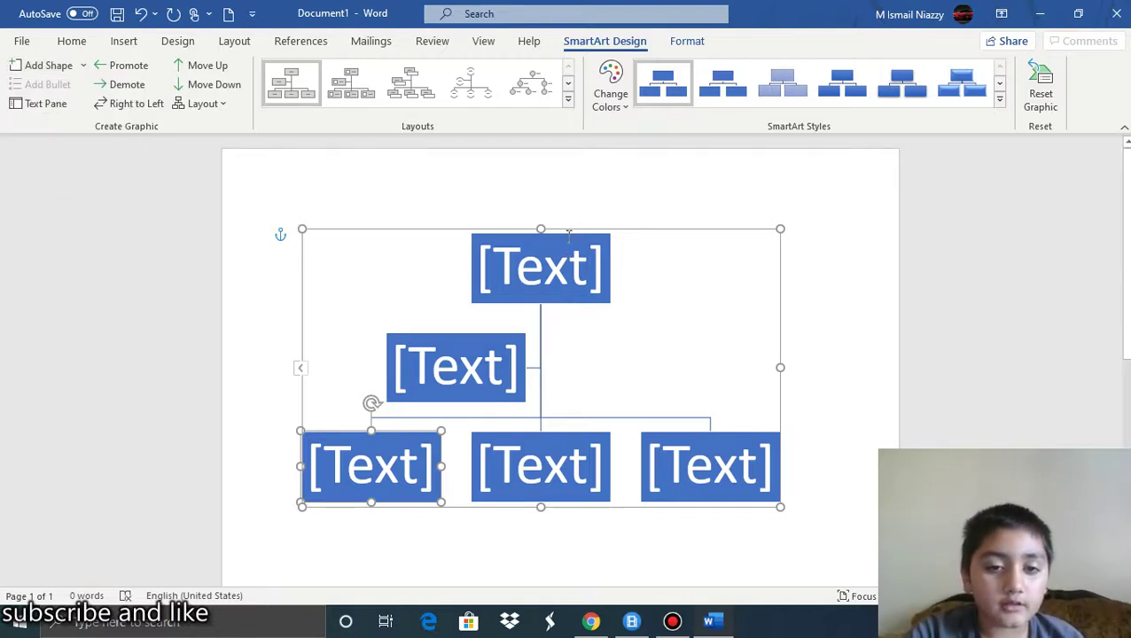
pyautogui.click(567, 236)
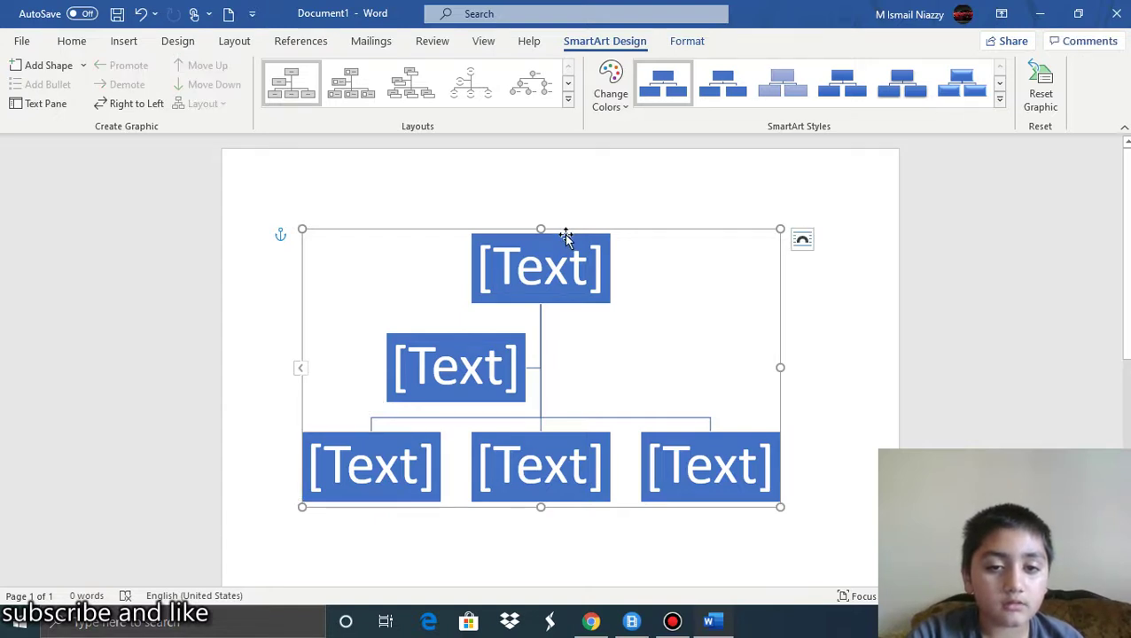
pyautogui.click(566, 238)
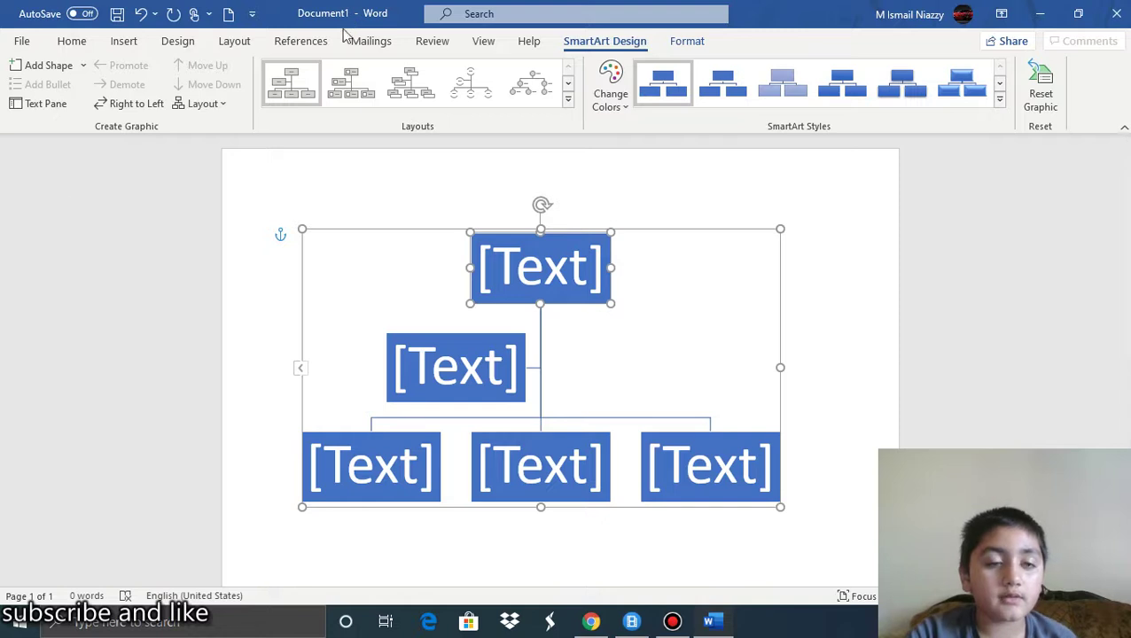
pyautogui.click(75, 67)
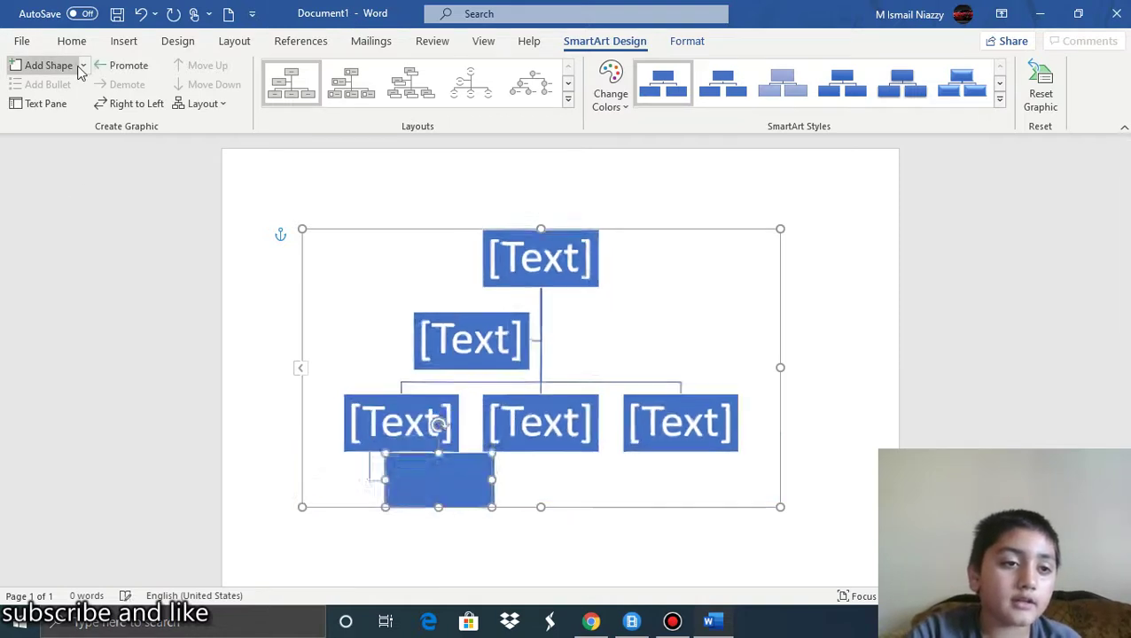
pyautogui.press('Delete')
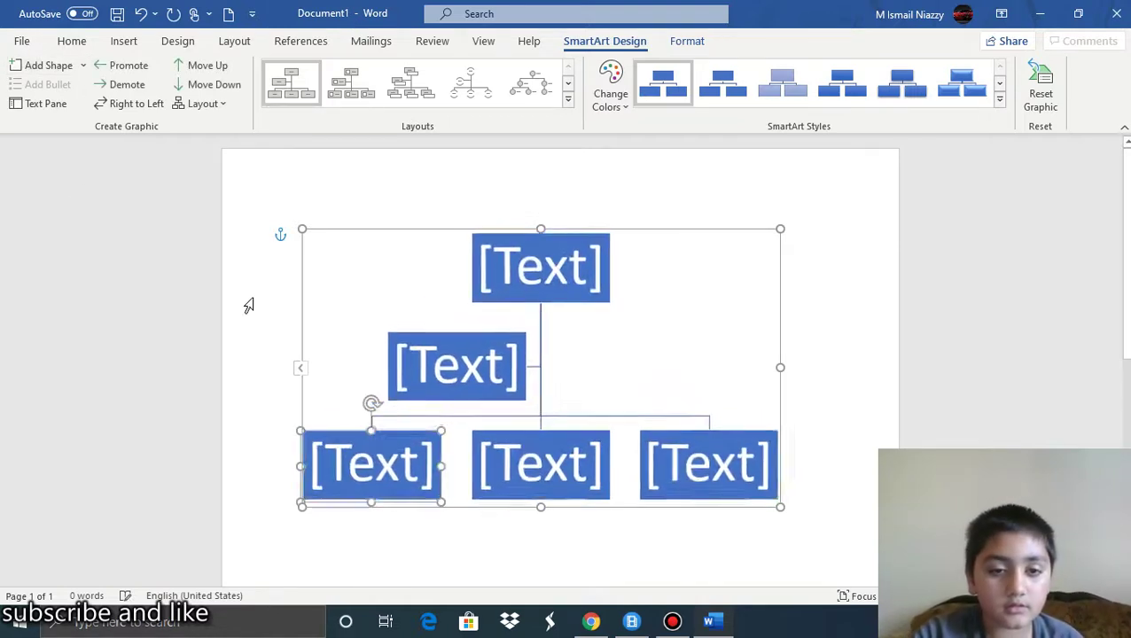
# Step: Add a new shape after the top box of the chart
pyautogui.click(608, 252)
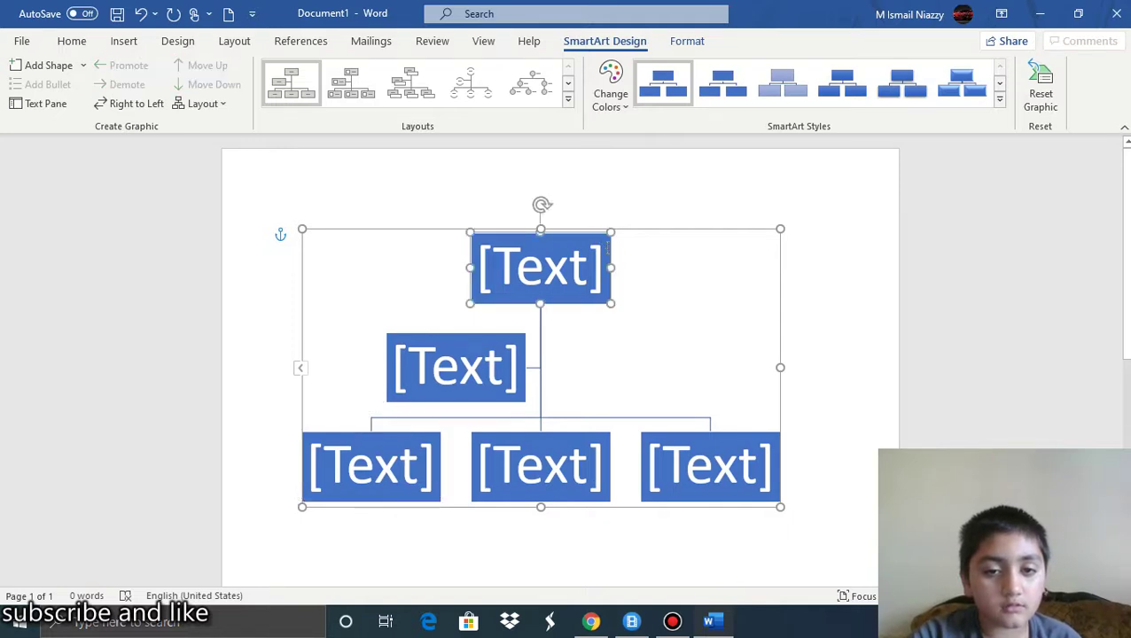
pyautogui.click(83, 67)
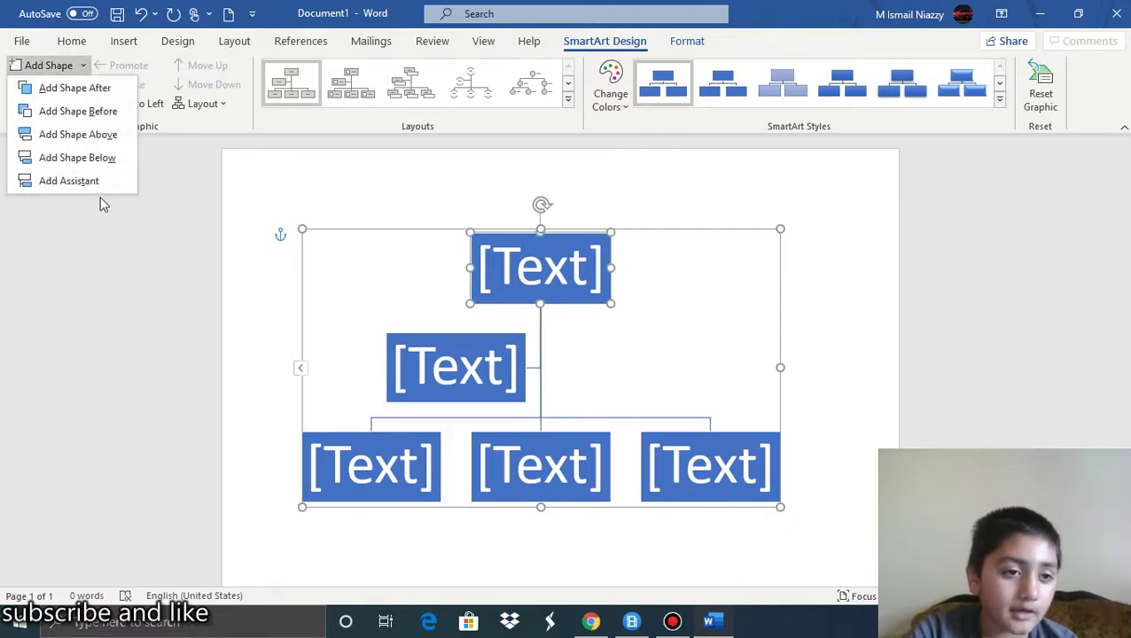
pyautogui.click(97, 89)
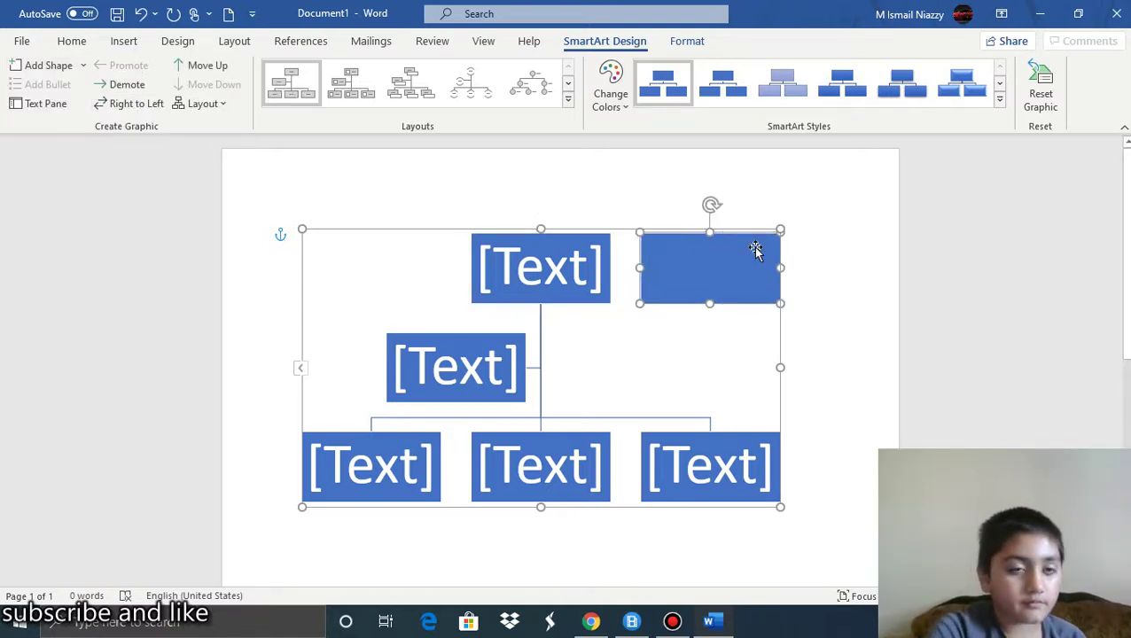
# Step: Undo the extra box, then try Add Shape Before and Add Shape Above on the top box
pyautogui.click(139, 15)
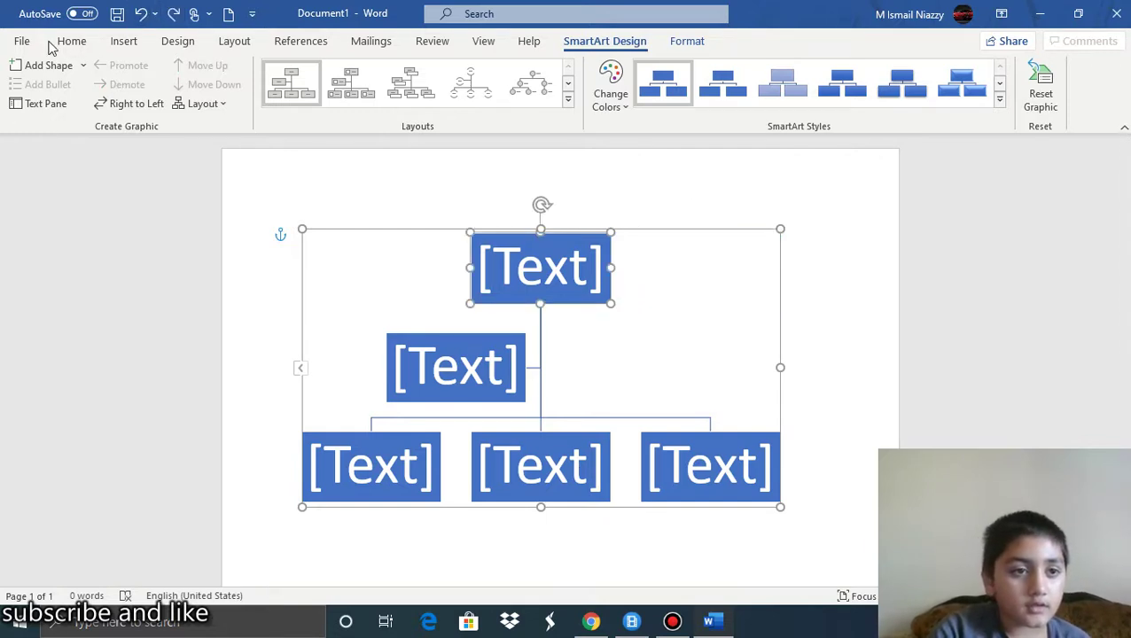
pyautogui.click(81, 66)
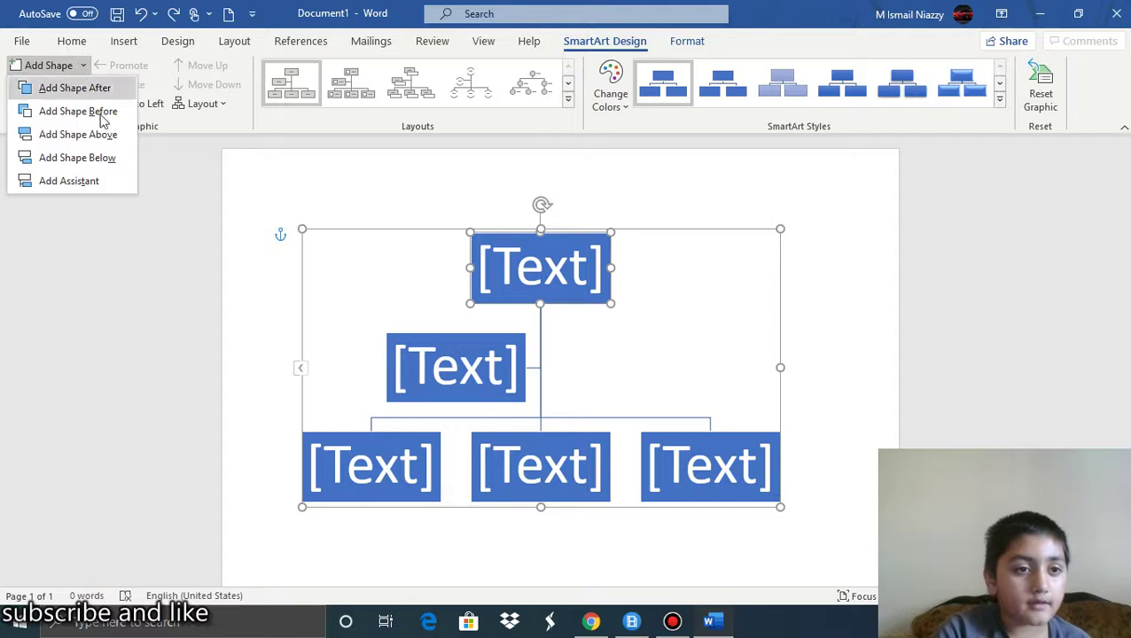
pyautogui.click(101, 112)
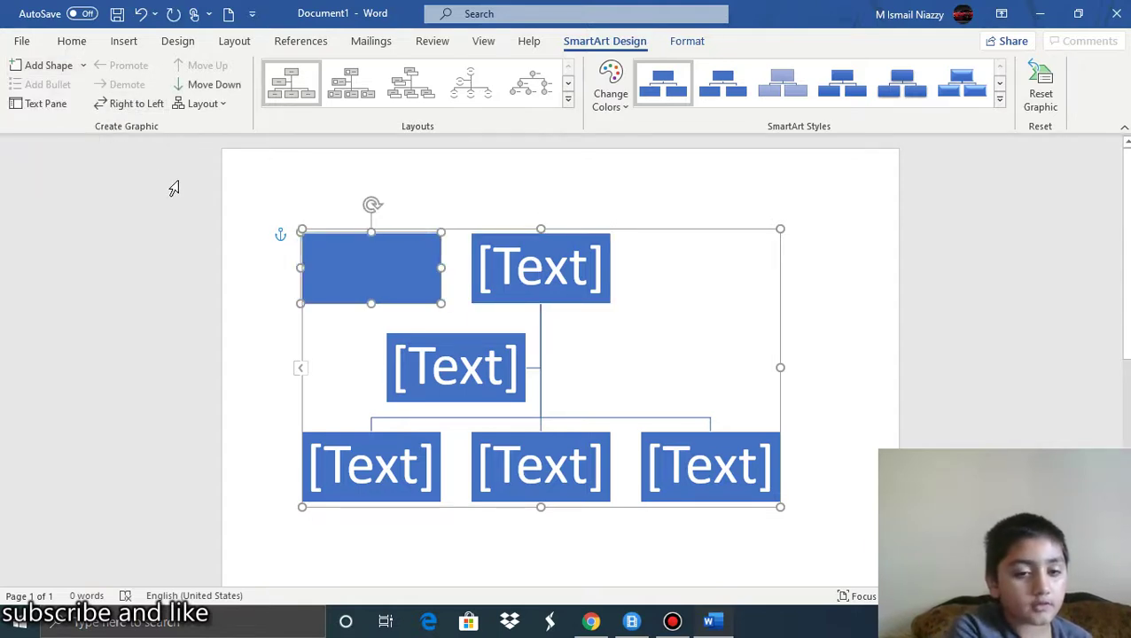
pyautogui.hotkey('ctrl', 'z')
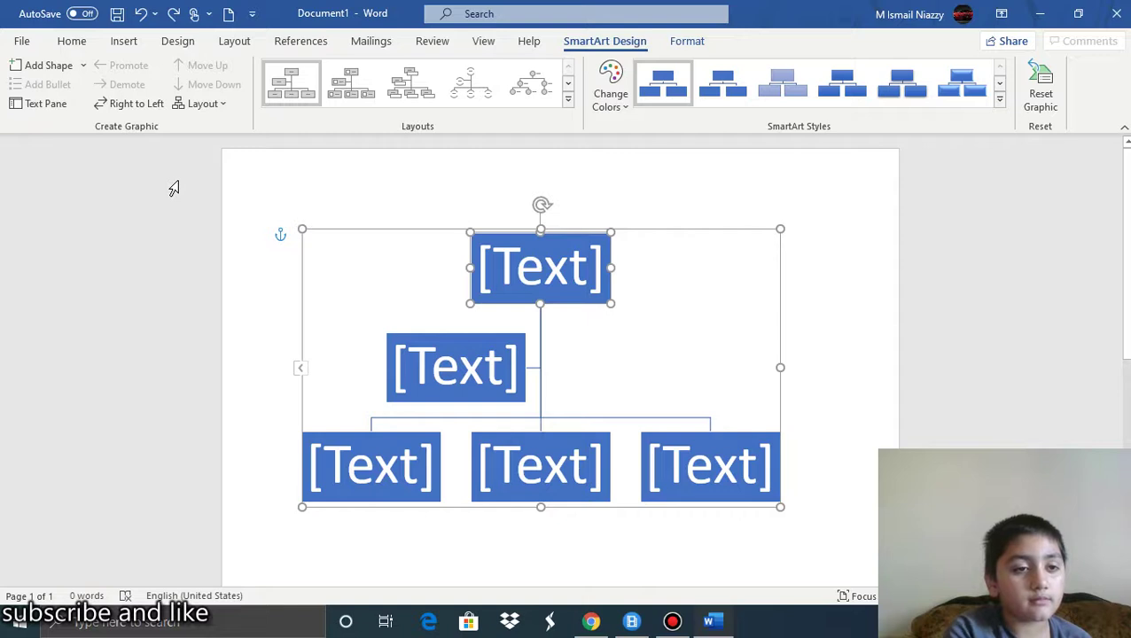
pyautogui.click(83, 66)
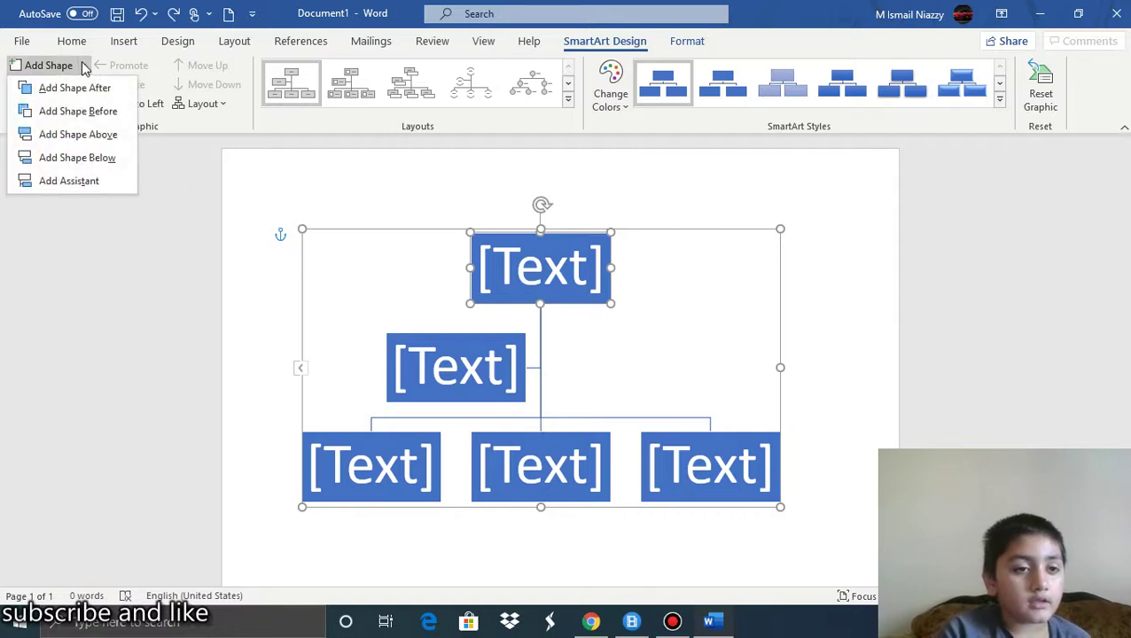
pyautogui.click(110, 138)
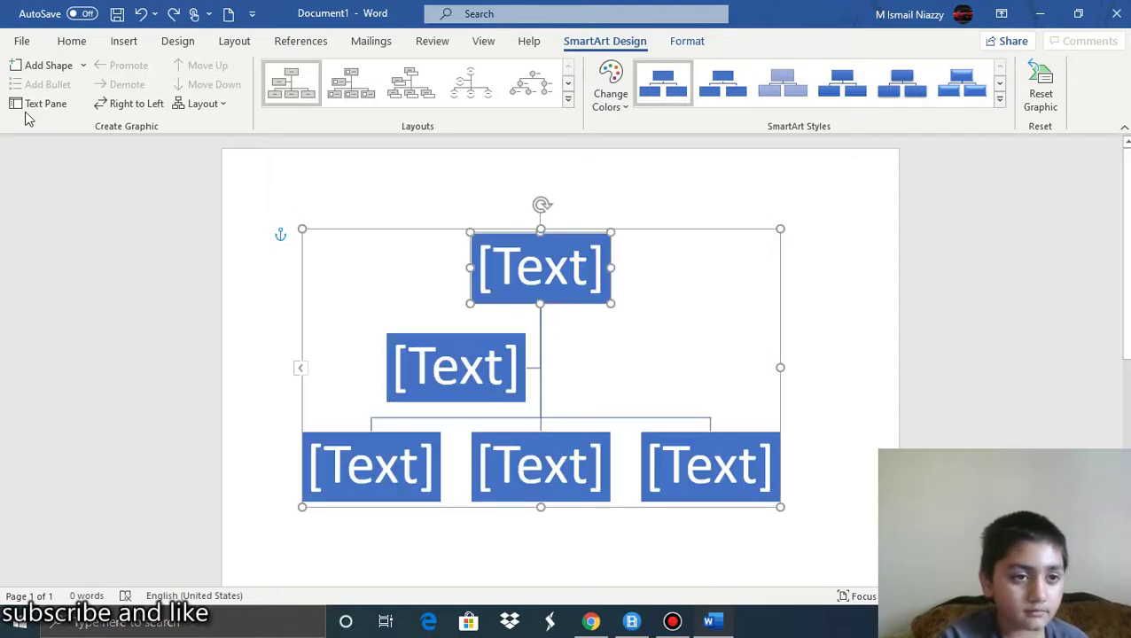
# Step: Try Add Shape Below and undo it, then add an assistant box
pyautogui.click(82, 66)
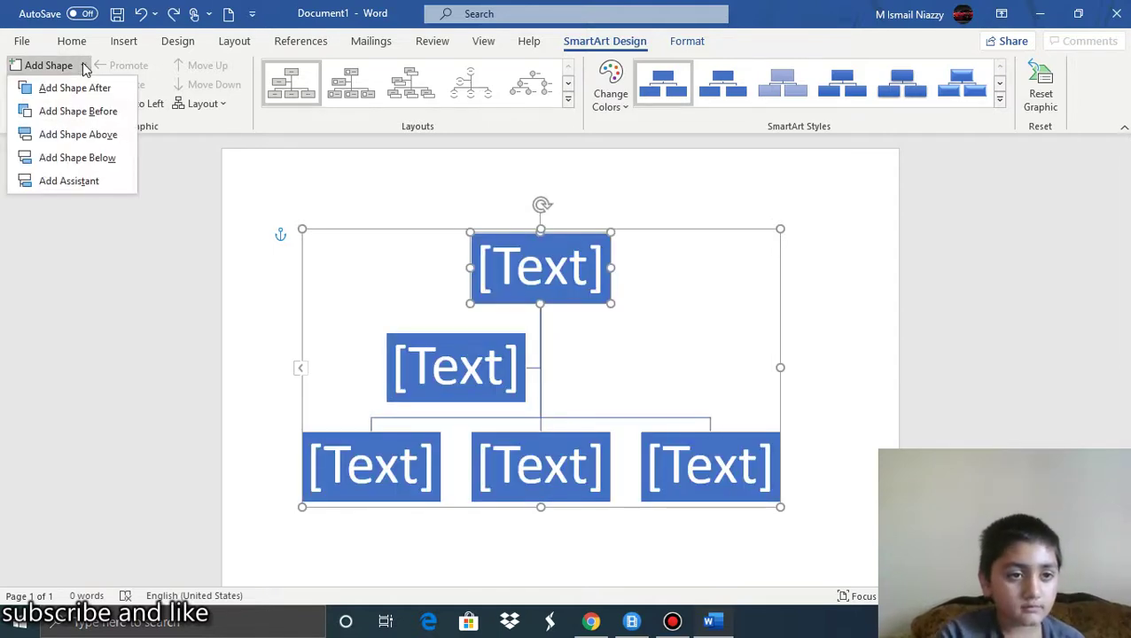
pyautogui.click(96, 162)
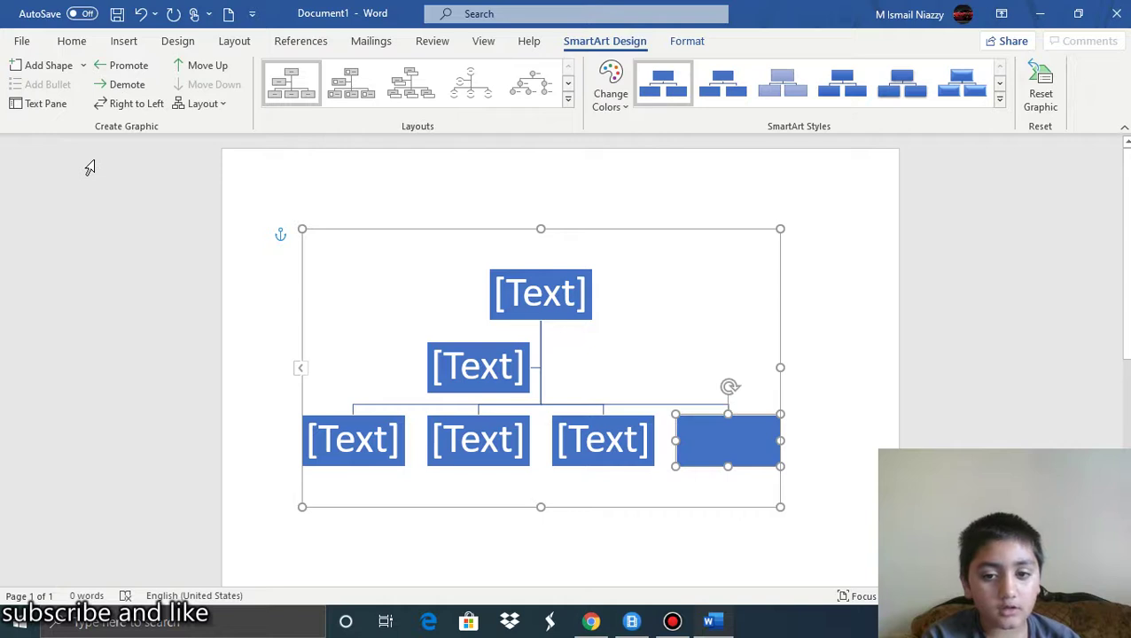
pyautogui.hotkey('ctrl', 'z')
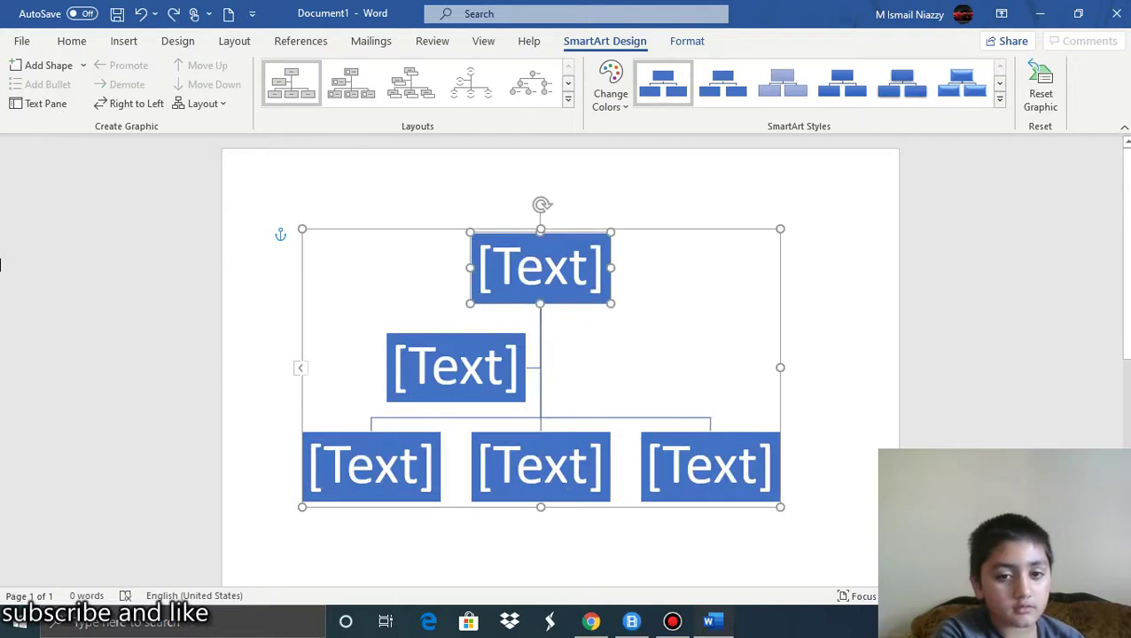
pyautogui.click(82, 66)
pyautogui.click(88, 183)
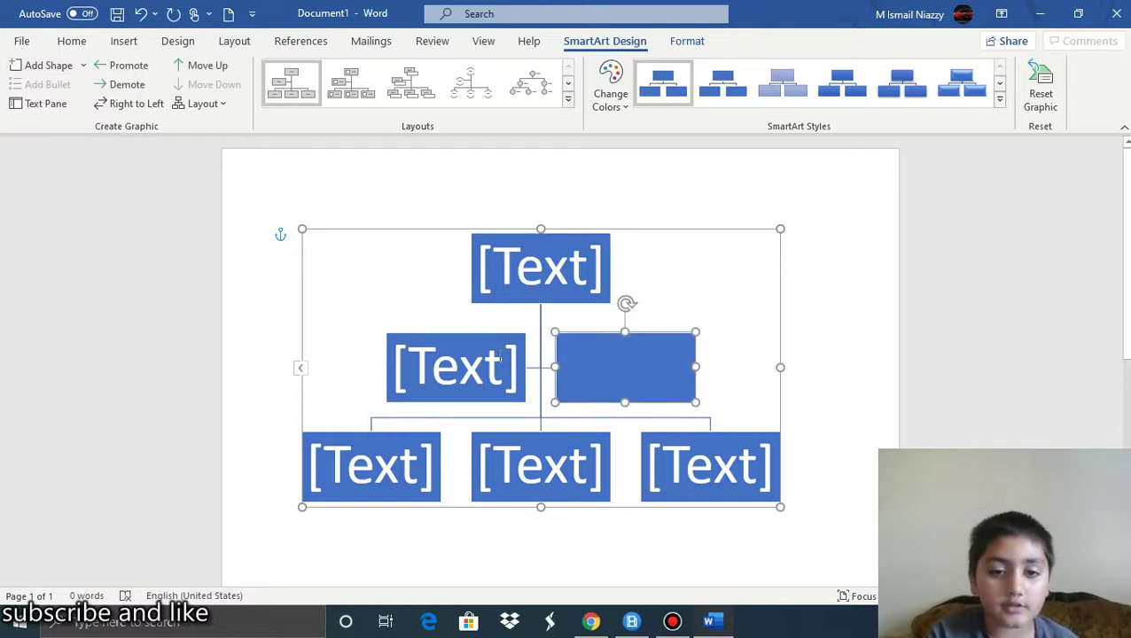
# Step: Label the top box with a name plus 'president' and the new assistant box with a name plus 'Assestint'
pyautogui.click(592, 257)
pyautogui.write('M')
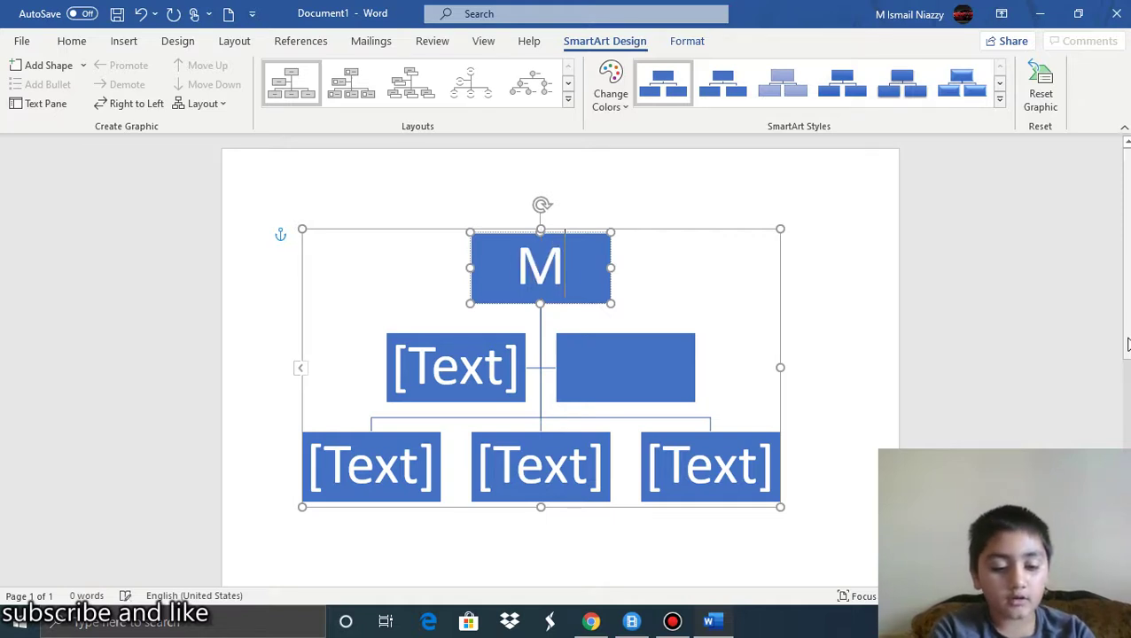
pyautogui.write('ichel')
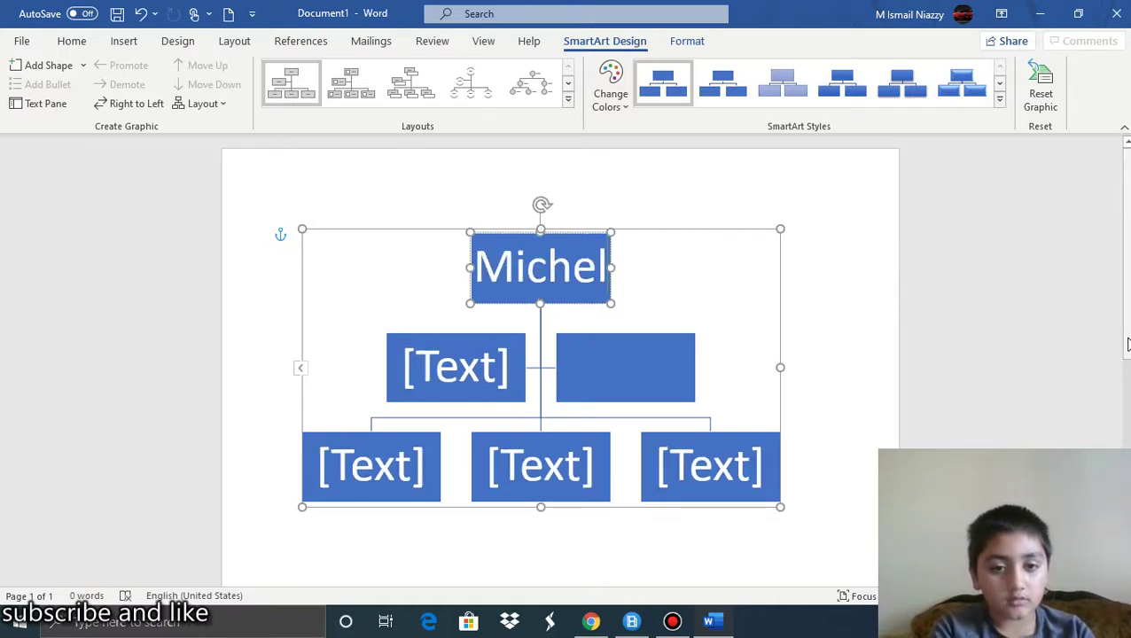
pyautogui.write(' president')
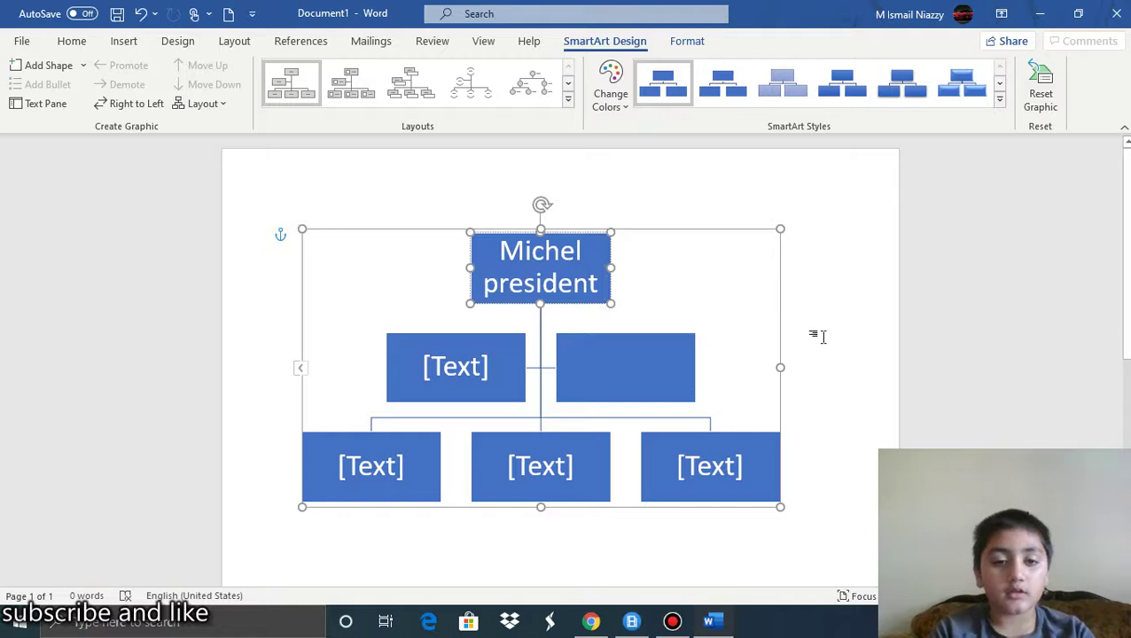
pyautogui.click(655, 370)
pyautogui.write('f')
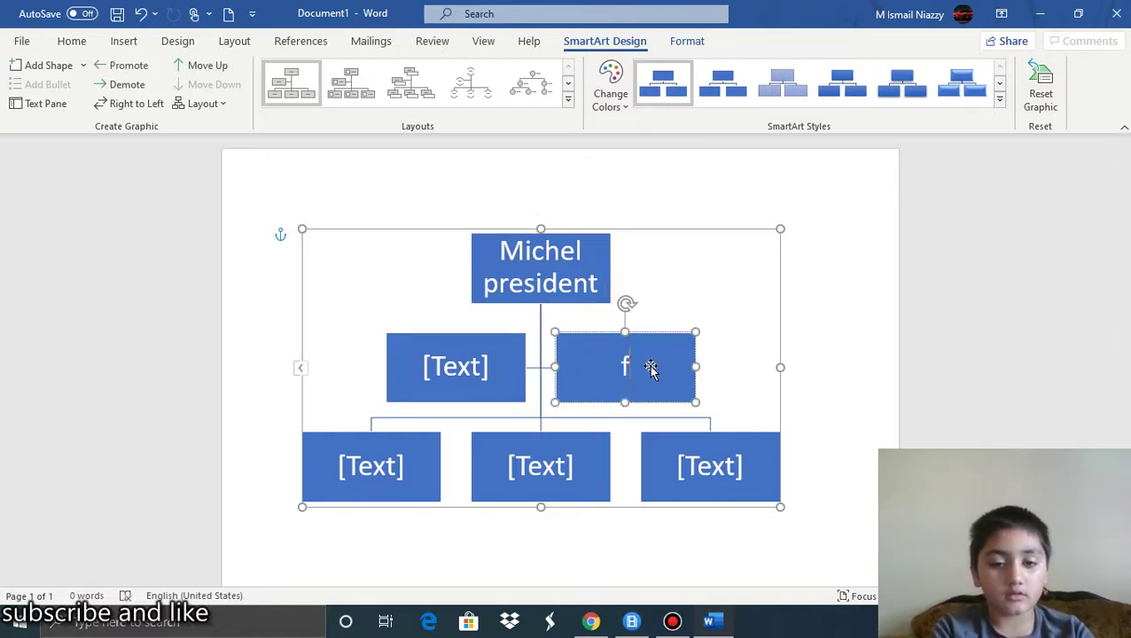
pyautogui.press('BackSpace')
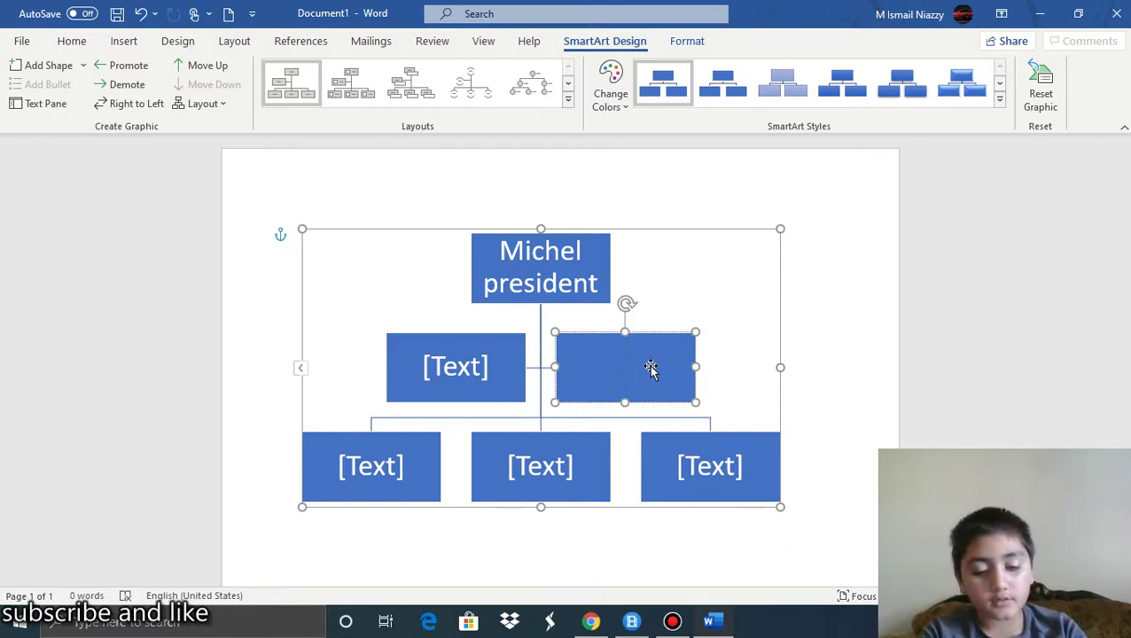
pyautogui.write('Sorah')
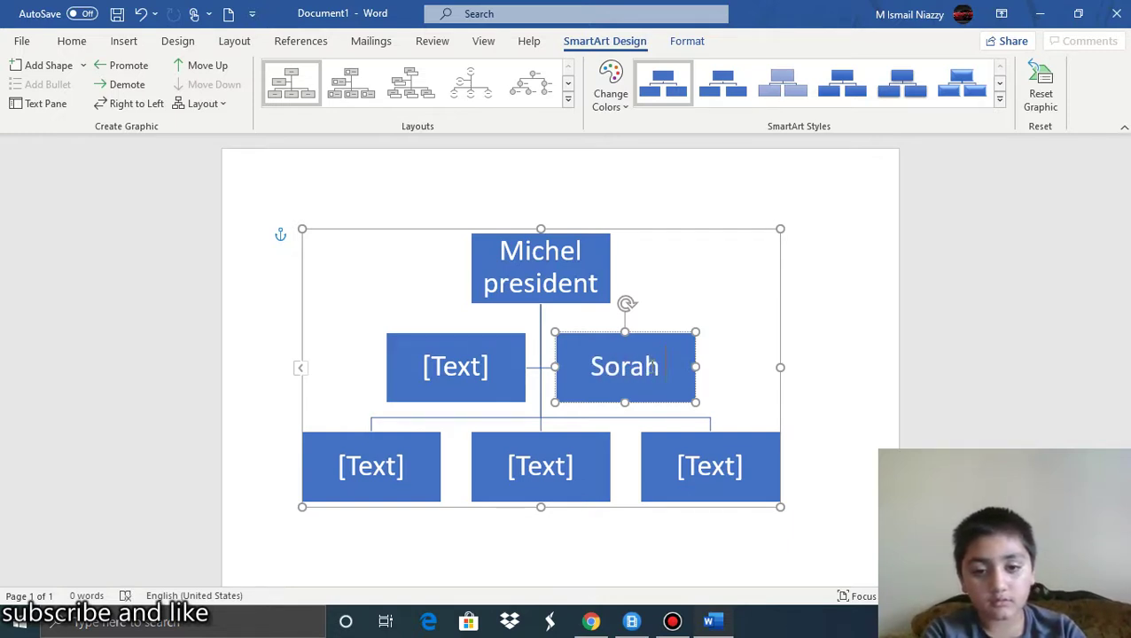
pyautogui.write(' Ass')
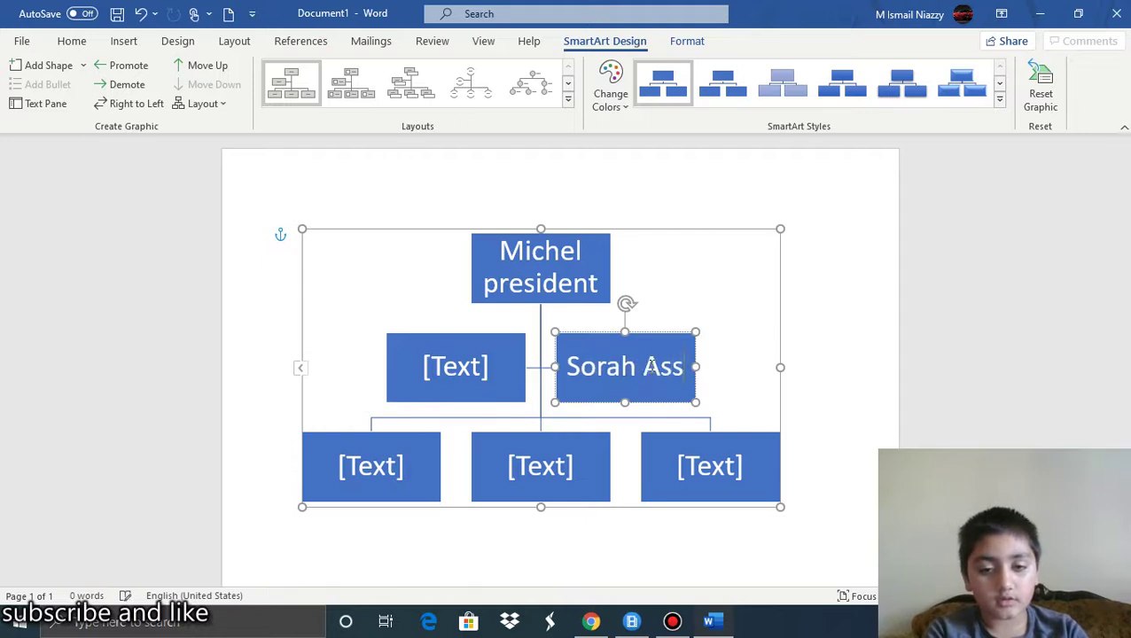
pyautogui.write('esti')
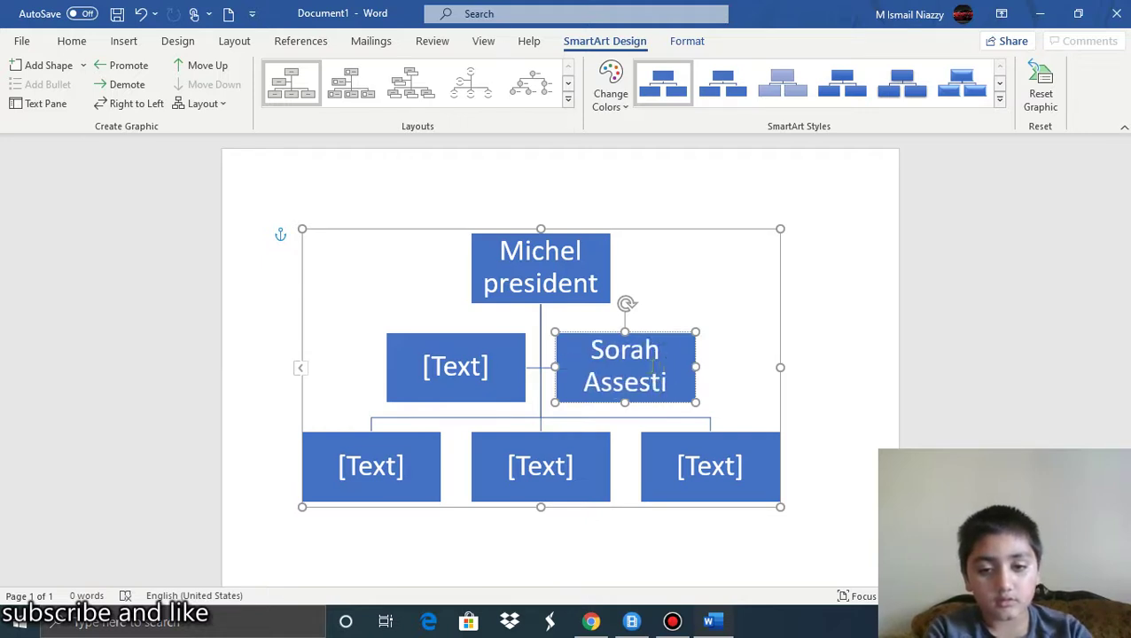
pyautogui.write('nt')
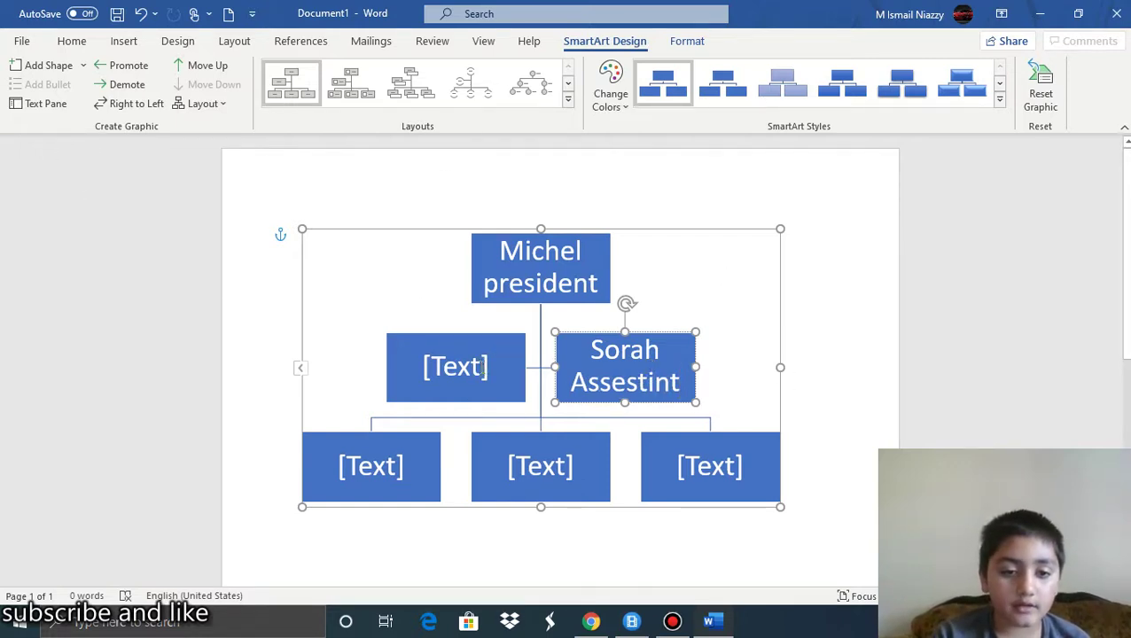
pyautogui.click(484, 367)
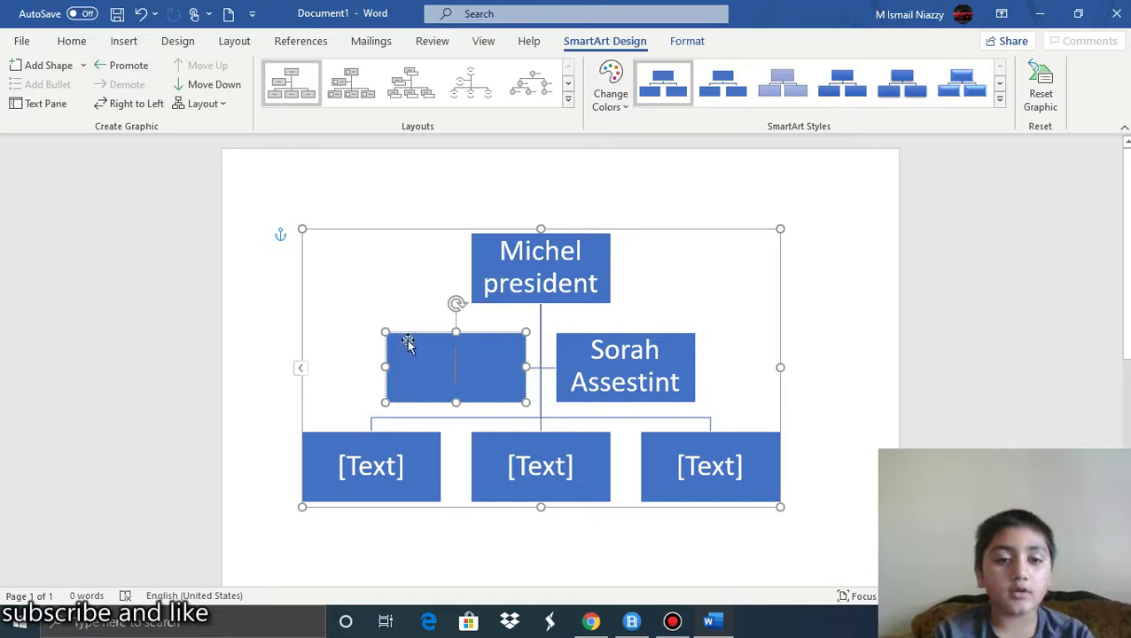